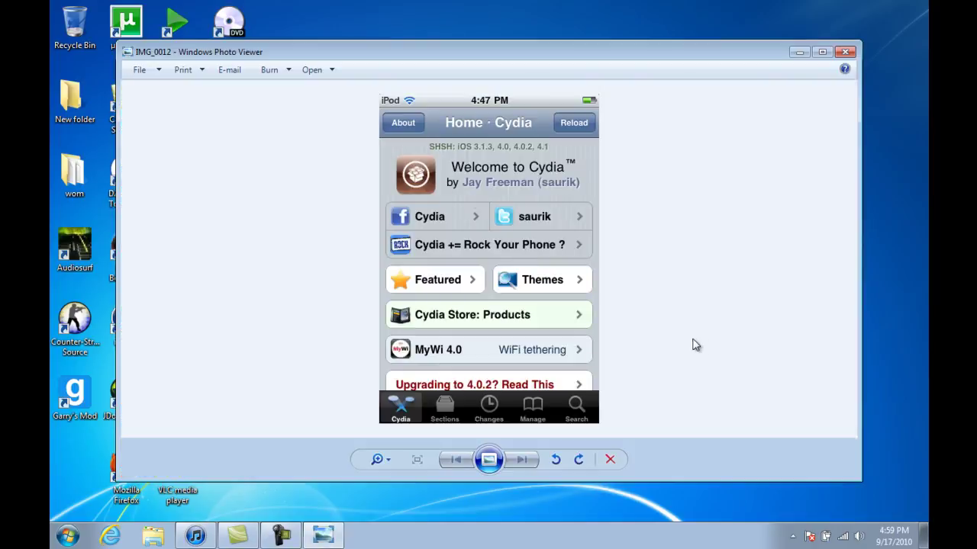
Maximize the IMG_0012 picture to examine the SHSH line on the Cydia home page, then close the picture.
left_click(821, 52)
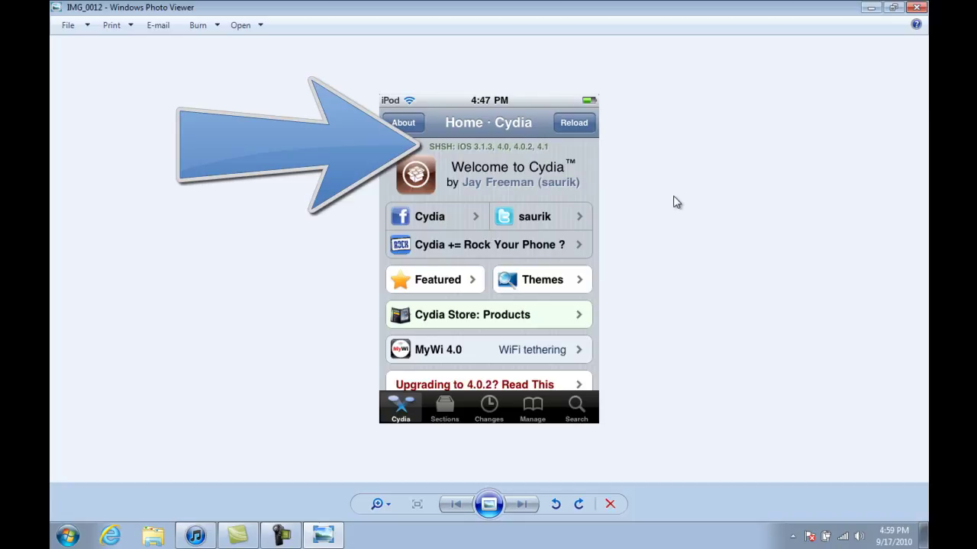
left_click(921, 9)
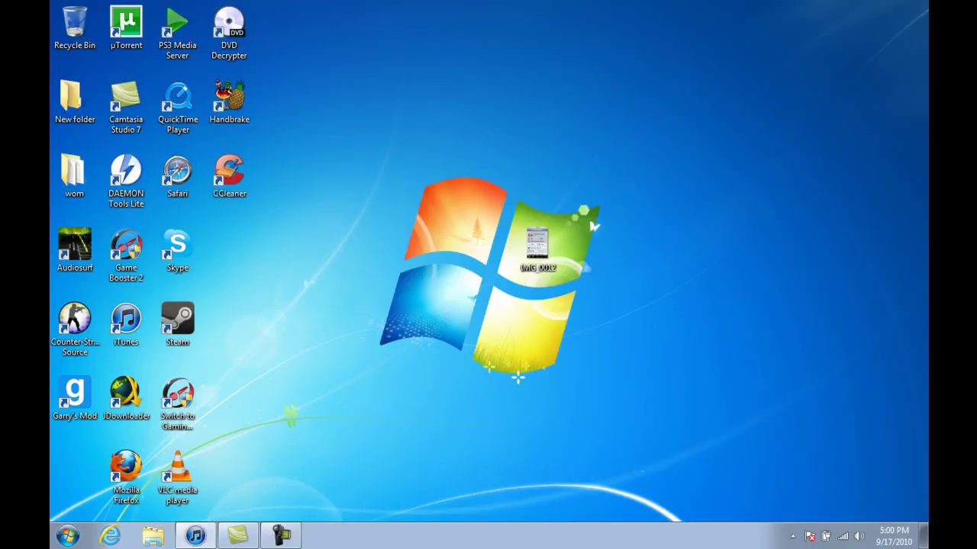
Browse from Computer into the Windows folder on Local Disk (C:).
left_click(67, 536)
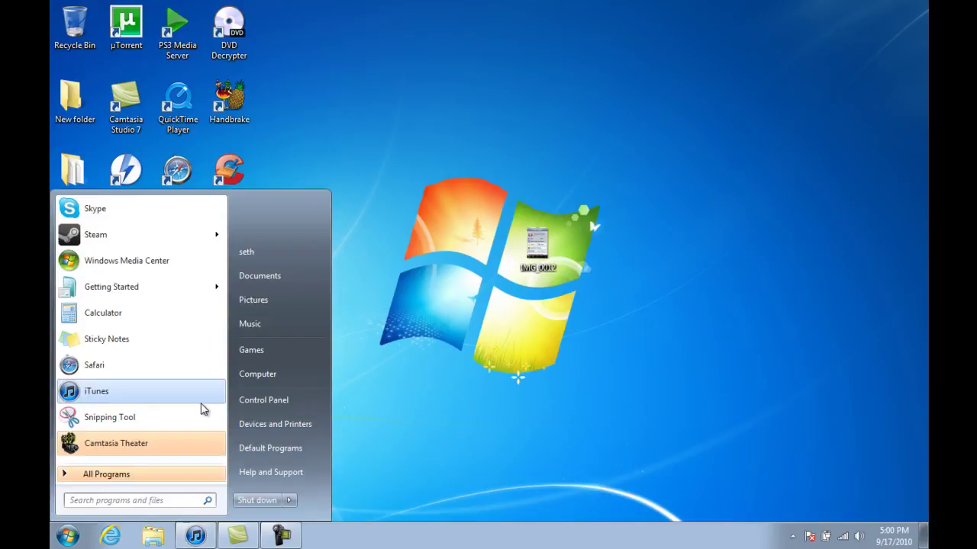
left_click(242, 383)
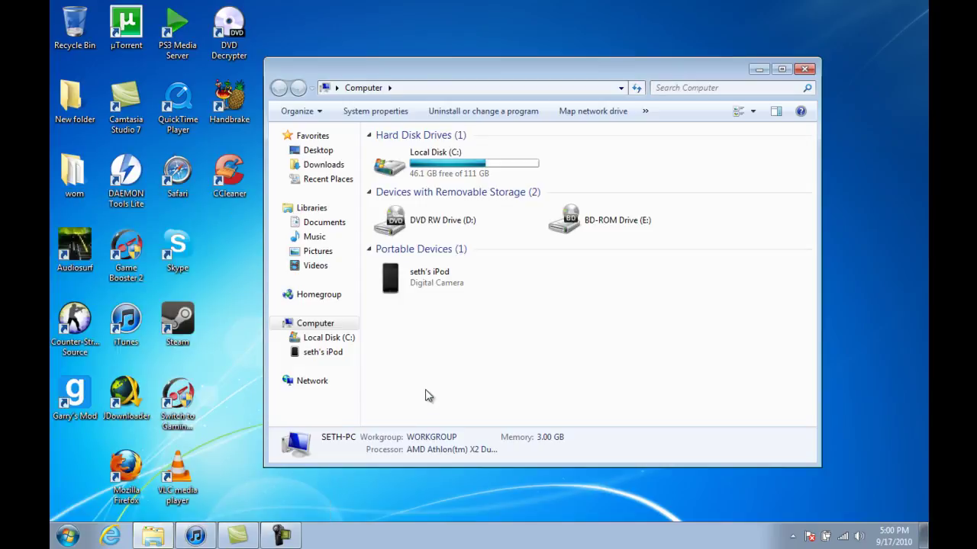
left_click(450, 174)
double_click(450, 174)
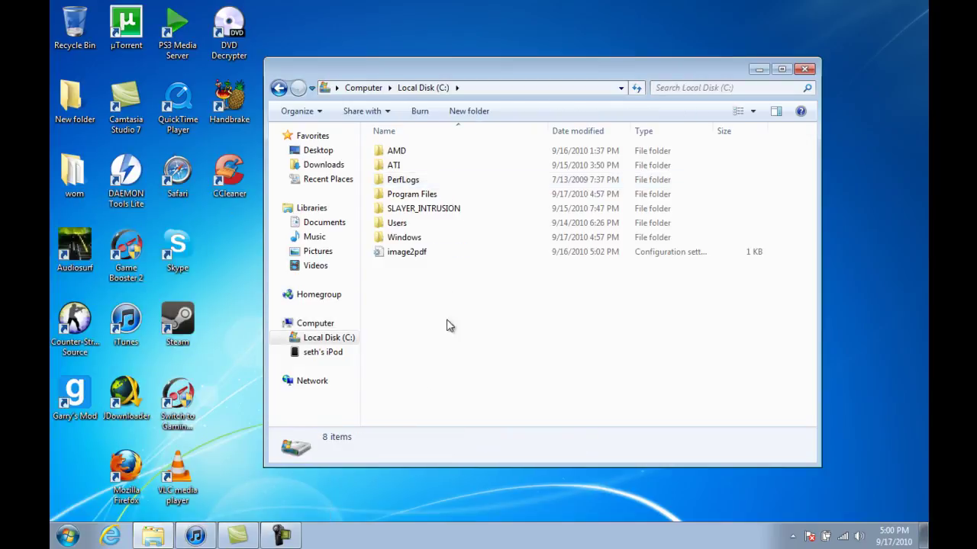
double_click(418, 197)
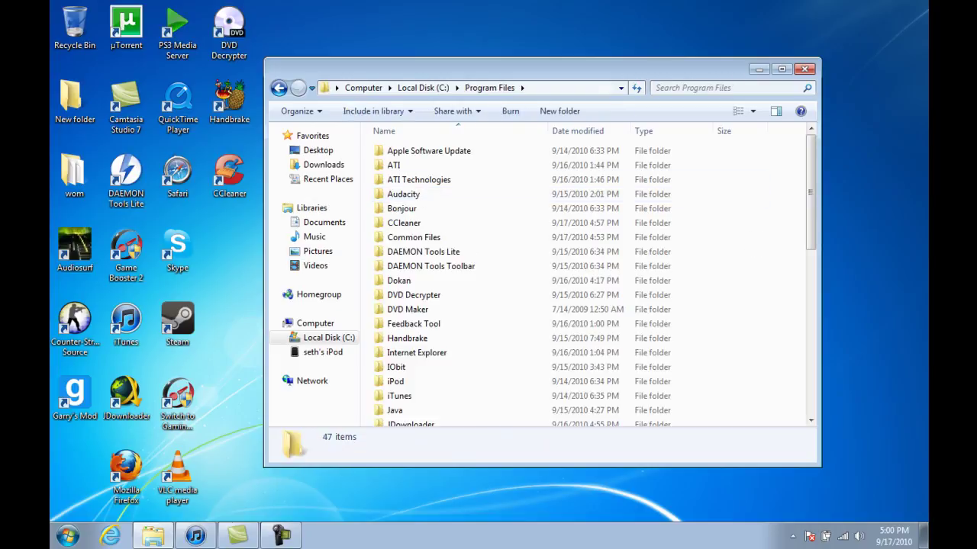
key("BackSpace")
double_click(430, 239)
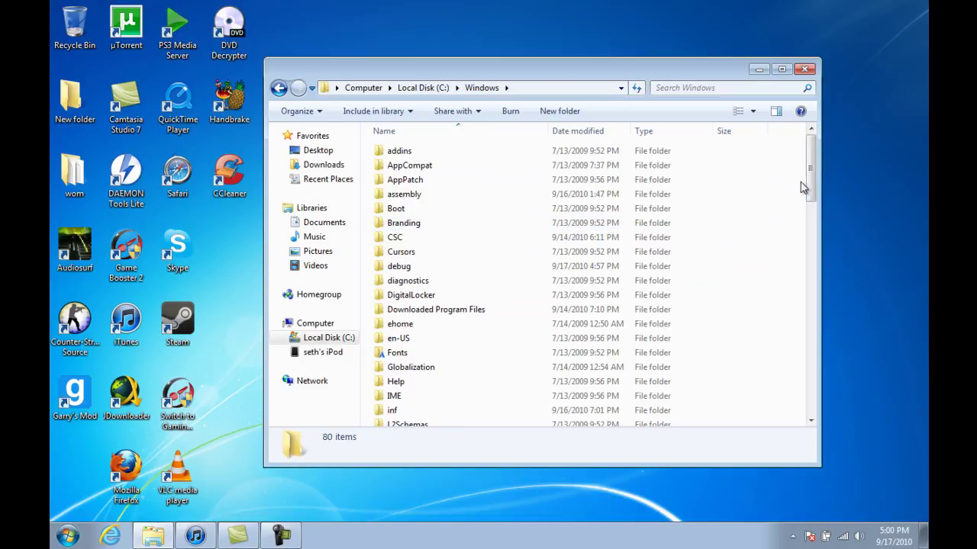
Go through the System32 and drivers folders into the etc folder.
scroll(808, 229, "down", 6)
left_click_drag(808, 229, 804, 295)
double_click(512, 286)
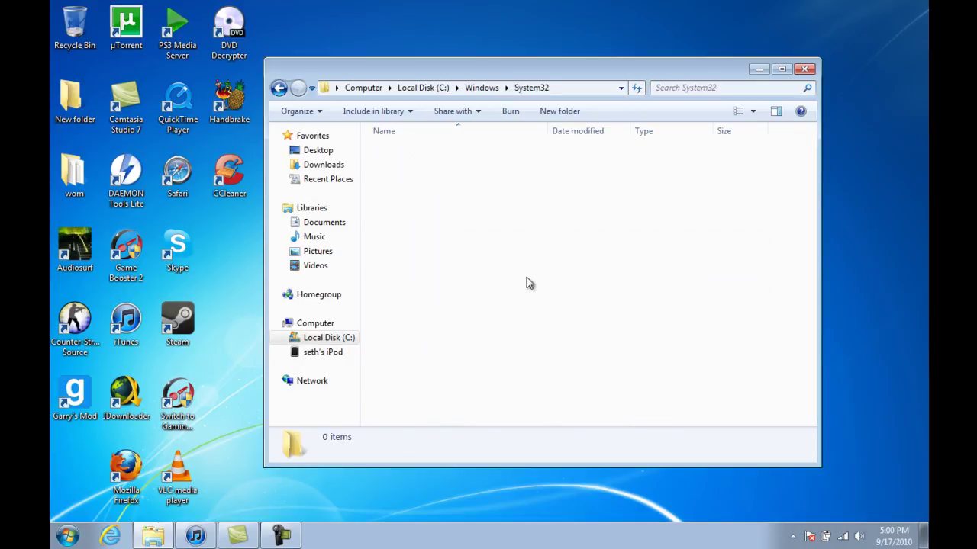
mouse_move(811, 135)
left_mouse_down()
mouse_move(811, 148)
mouse_move(811, 135)
left_mouse_up()
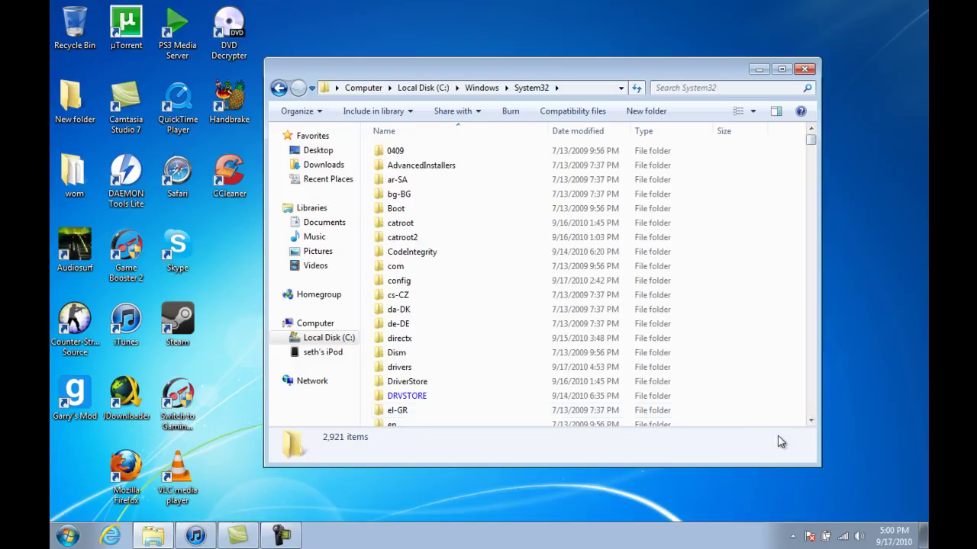
left_click(604, 370)
double_click(604, 369)
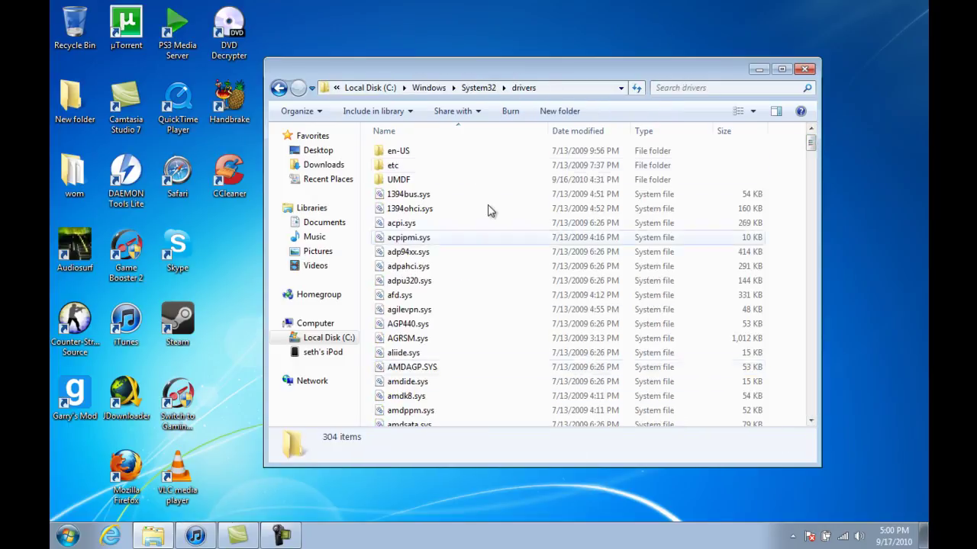
double_click(439, 167)
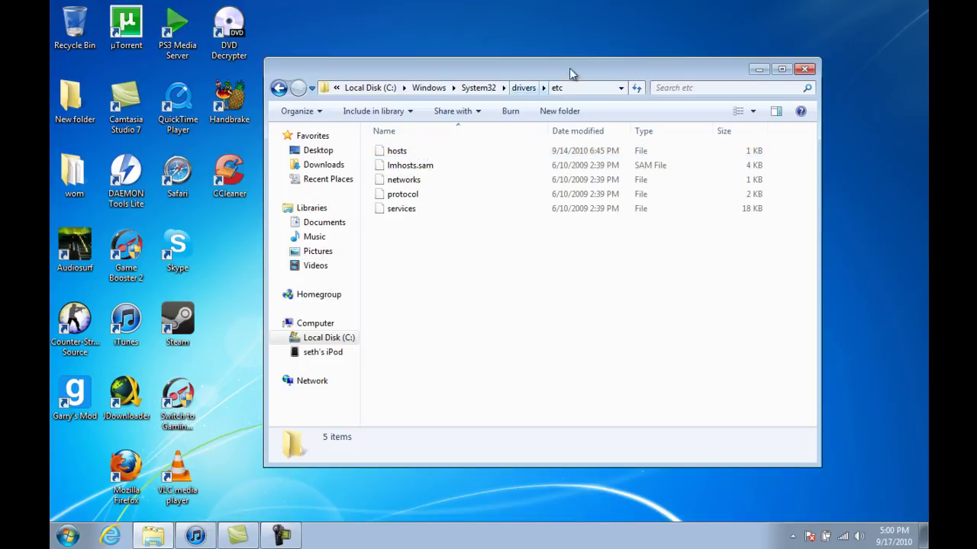
Copy the full path of the etc folder, C:\Windows\System32\drivers\etc.
left_click(592, 85)
right_click(591, 86)
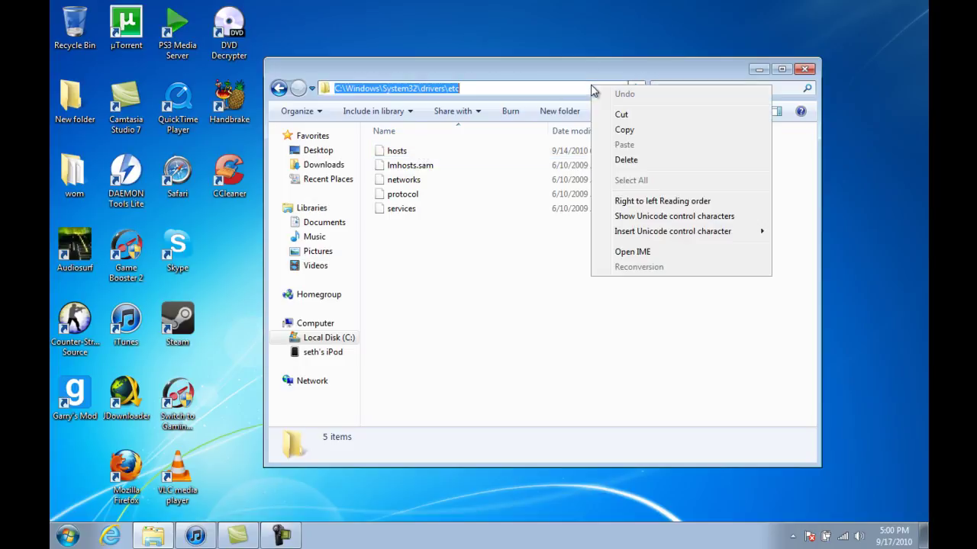
left_click(621, 131)
Find Notepad with a program search for "note" and run it as administrator.
left_click(51, 543)
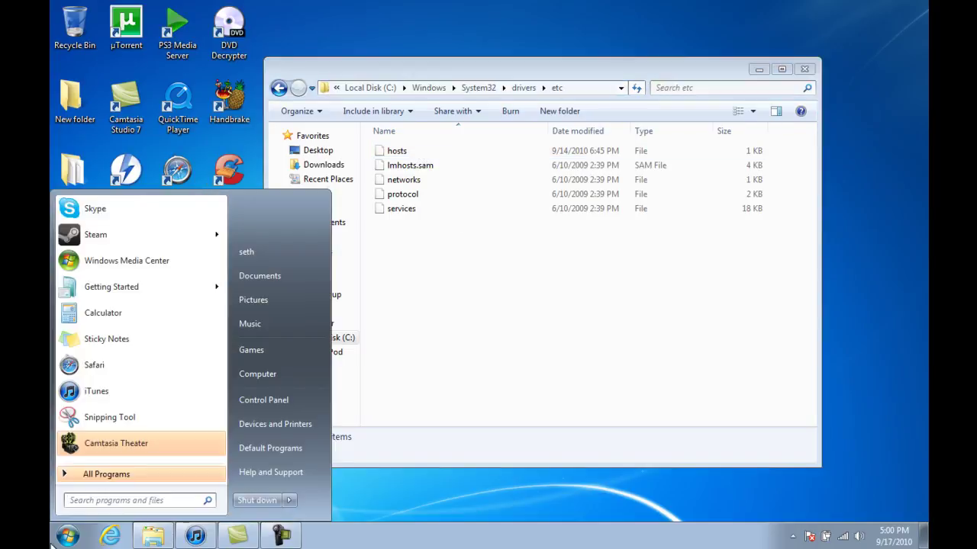
type("note")
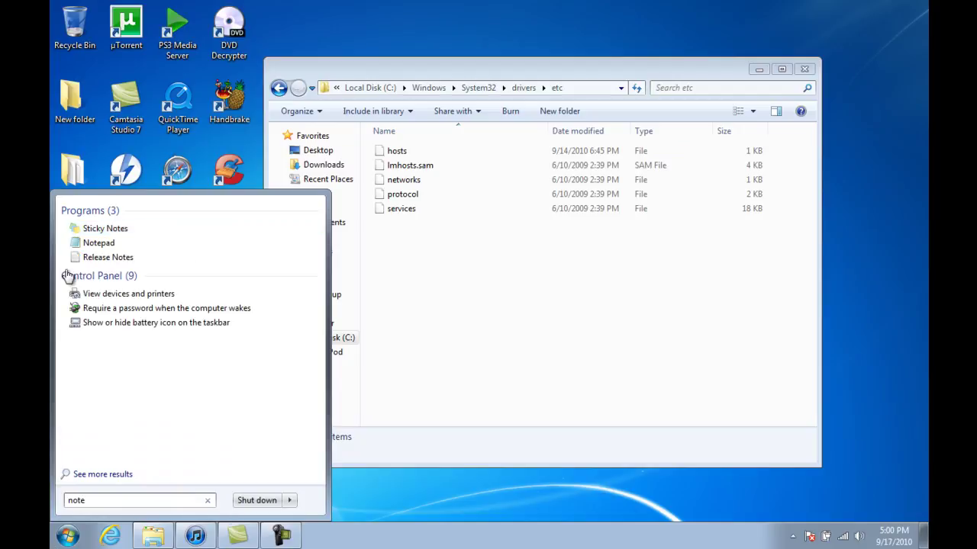
right_click(94, 241)
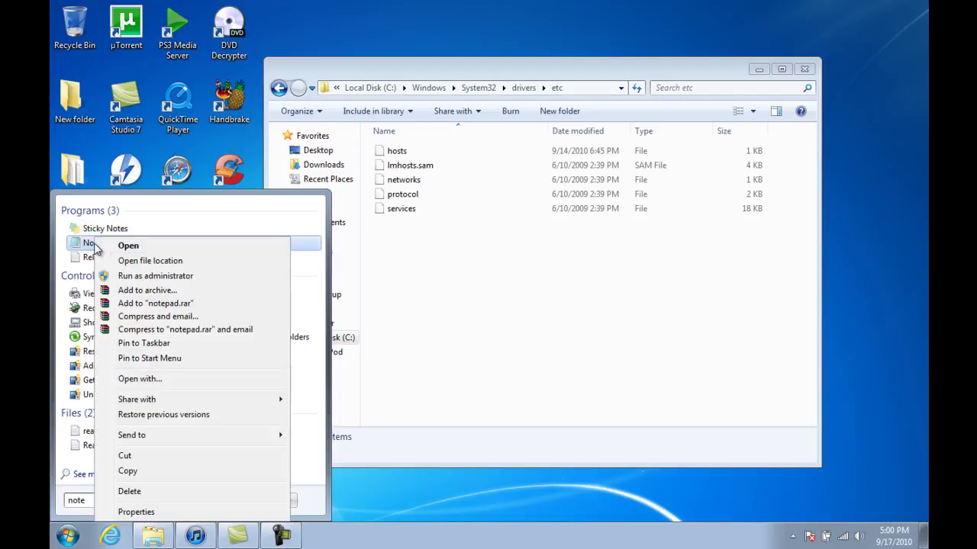
left_click(115, 276)
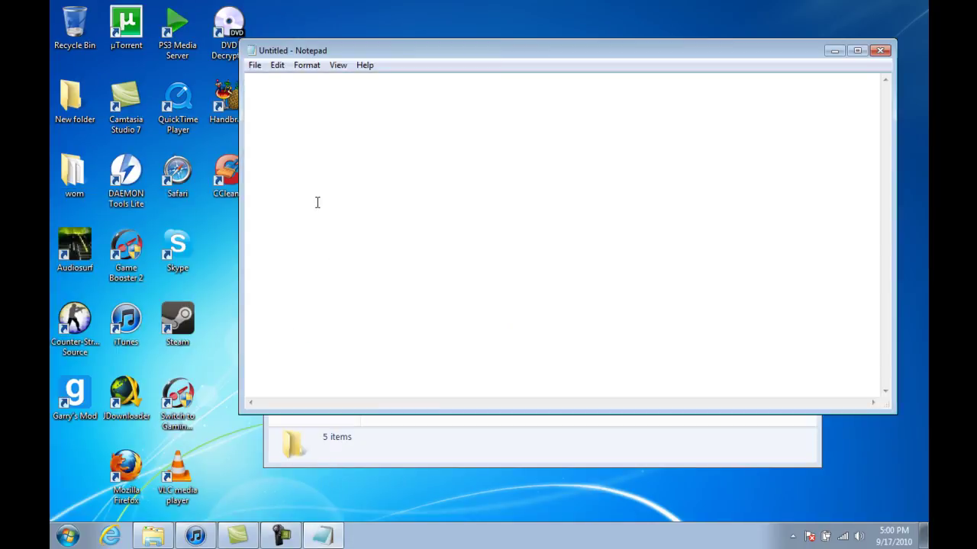
Open the hosts file from C:\Windows\System32\drivers\etc in Notepad, with the file filter set to All Files.
left_click(260, 65)
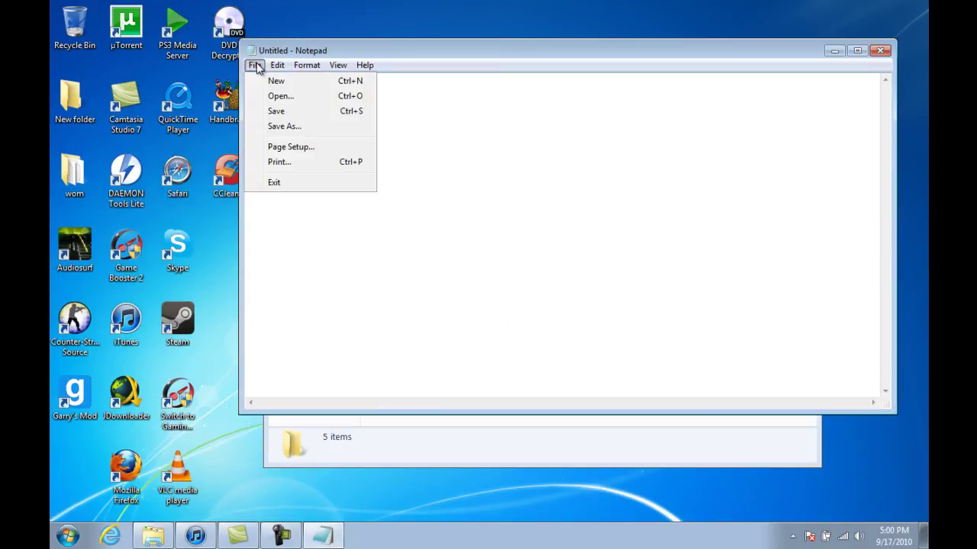
left_click(279, 97)
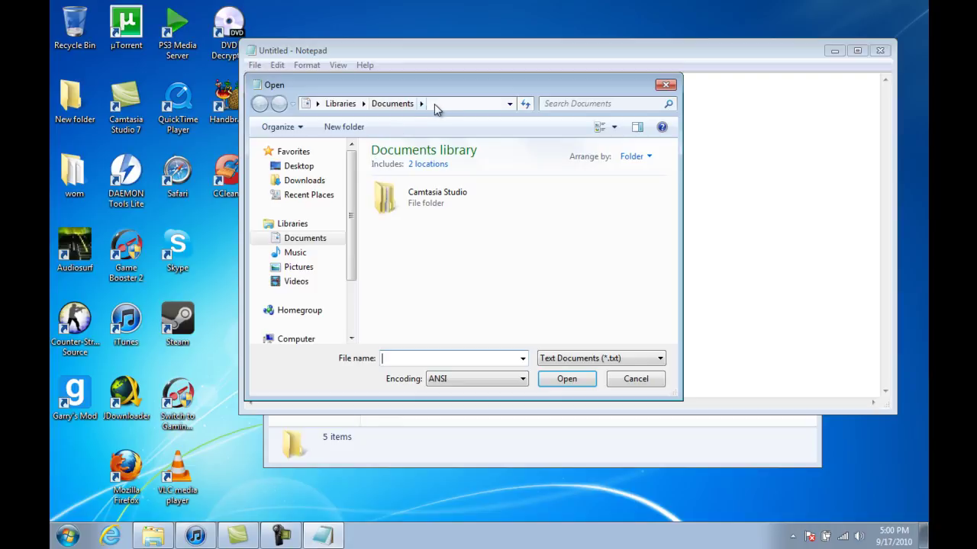
left_click(436, 107)
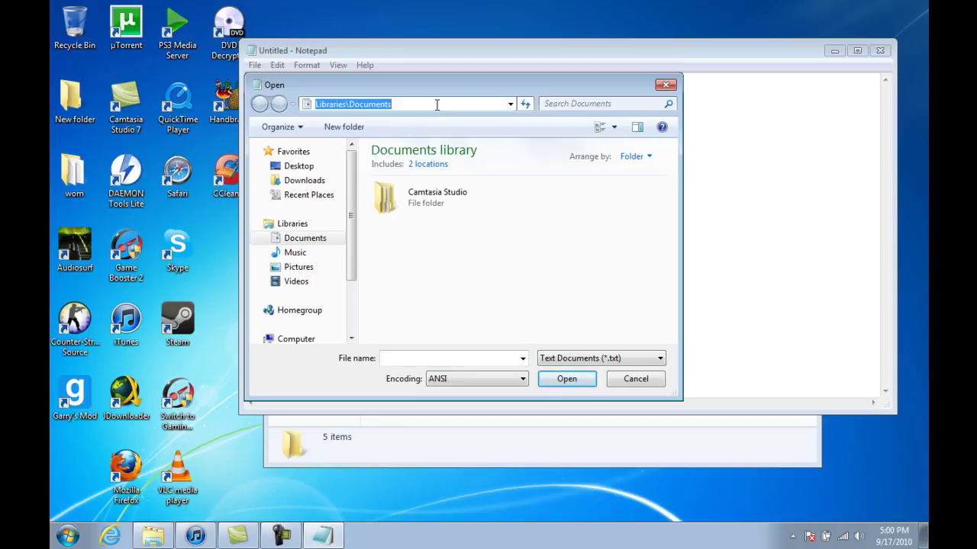
key("BackSpace")
key("ctrl+v")
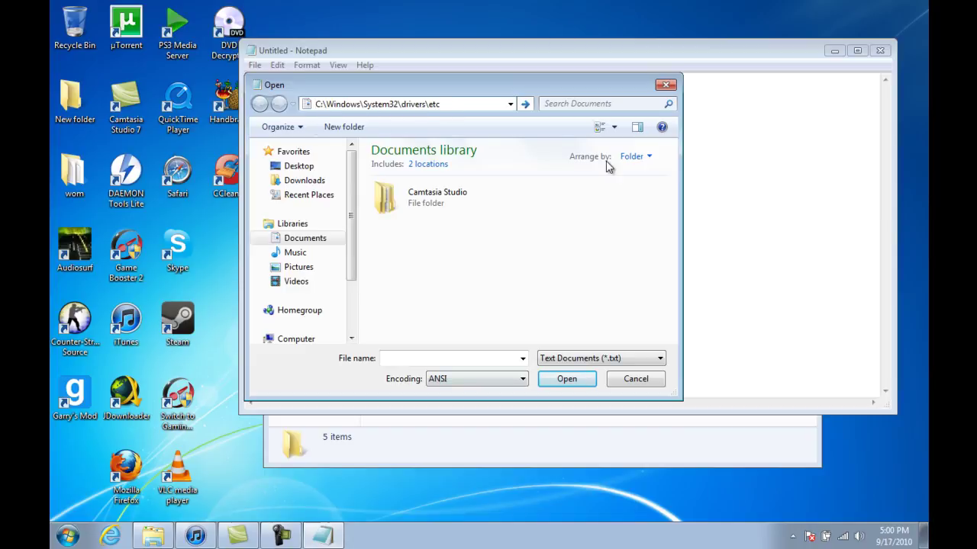
key("Return")
left_click(613, 360)
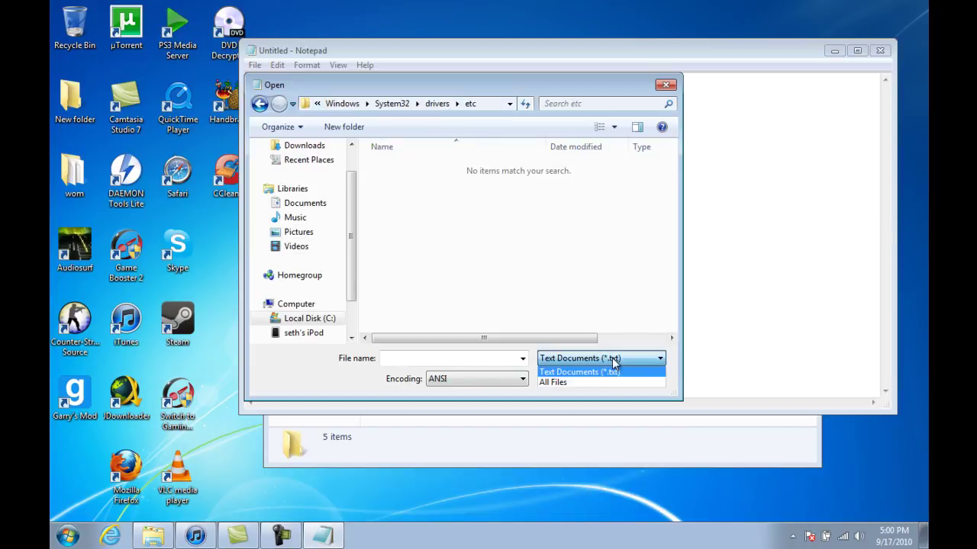
left_click(607, 383)
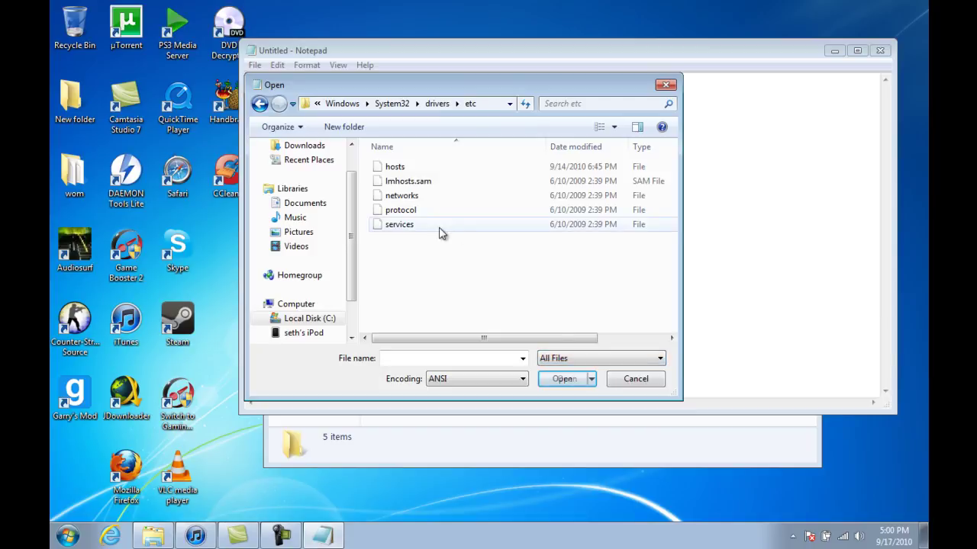
double_click(420, 169)
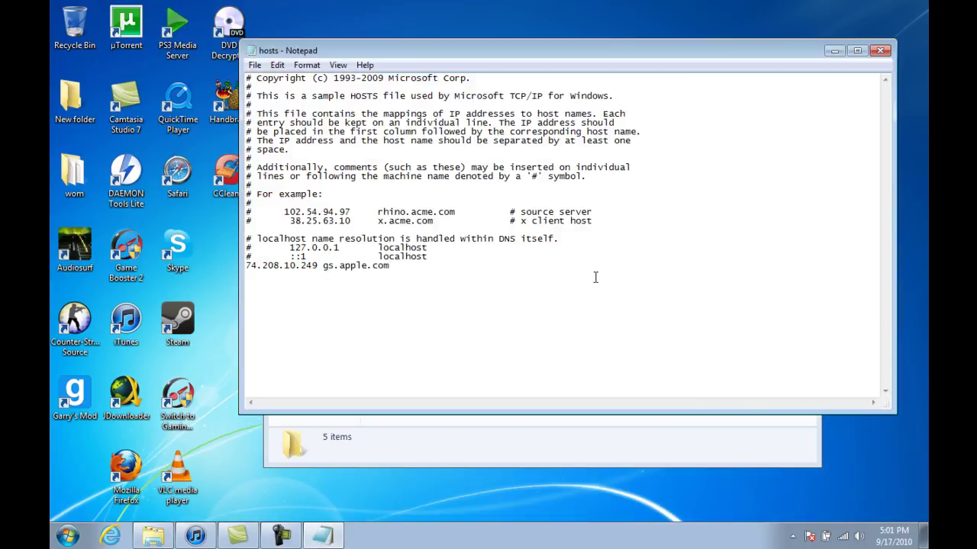
Select the last line of the hosts file, 74.208.10.249 gs.apple.com, to point out the required entry.
left_click_drag(397, 266, 327, 283)
left_click(410, 302)
left_click_drag(408, 271, 246, 273)
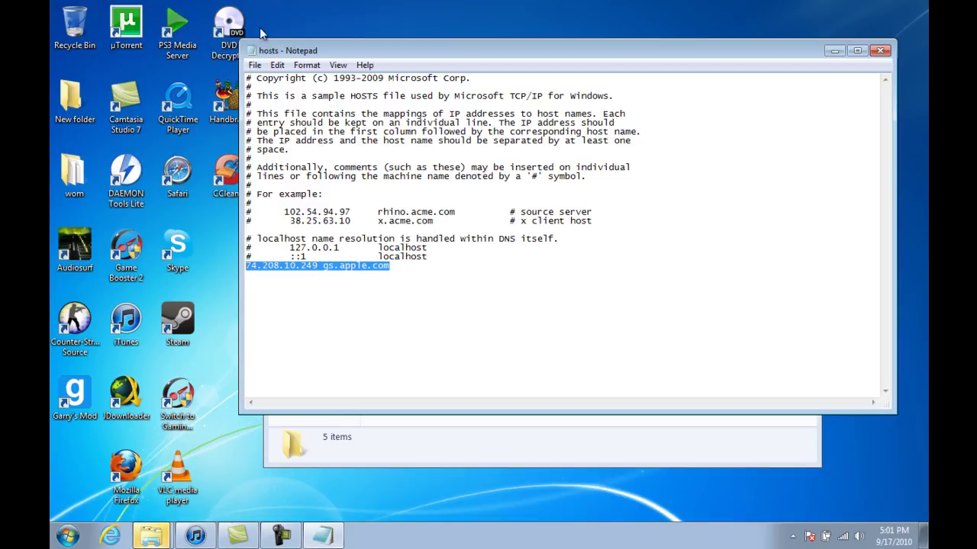
Close the hosts file without editing it and close the etc folder window.
left_click(255, 65)
mouse_move(307, 65)
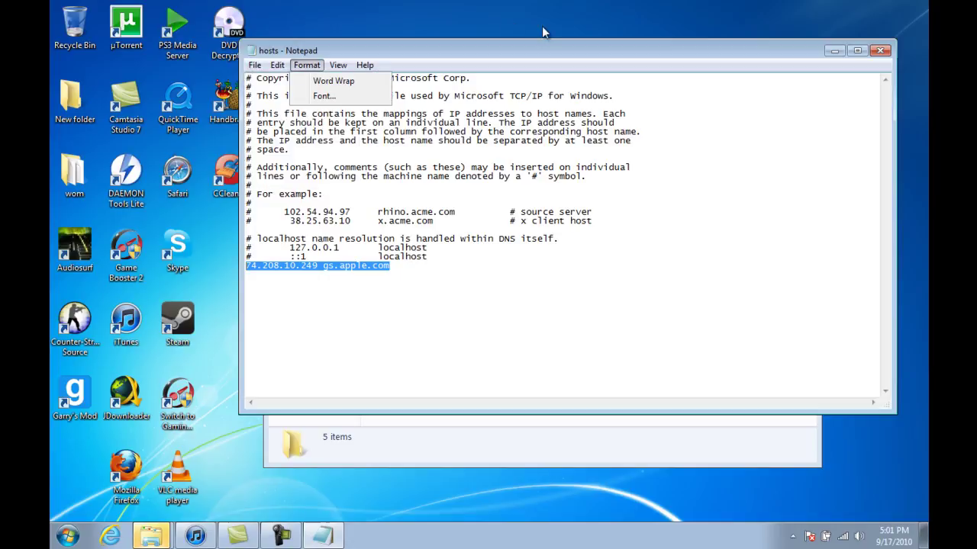
left_click(542, 32)
left_click(880, 51)
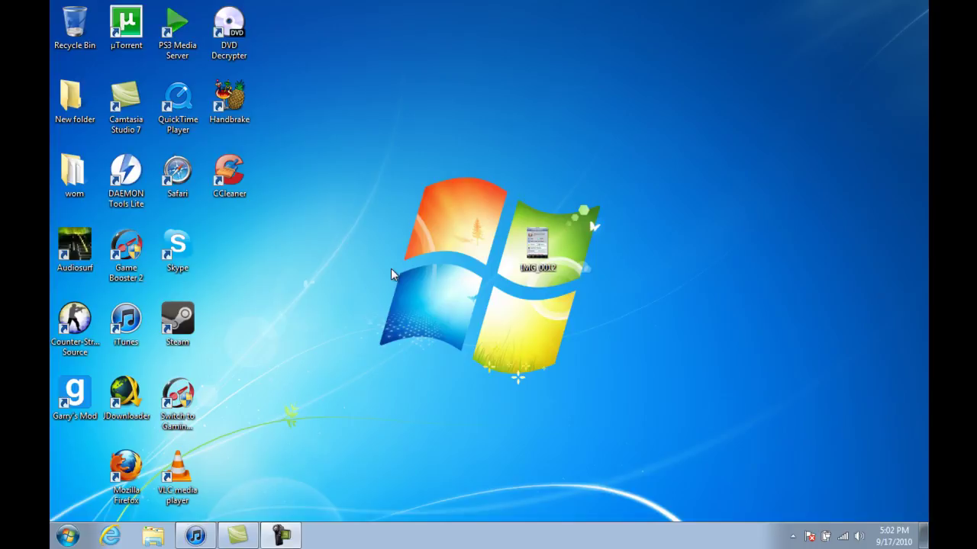
Launch Safari and go to google.com.
double_click(181, 174)
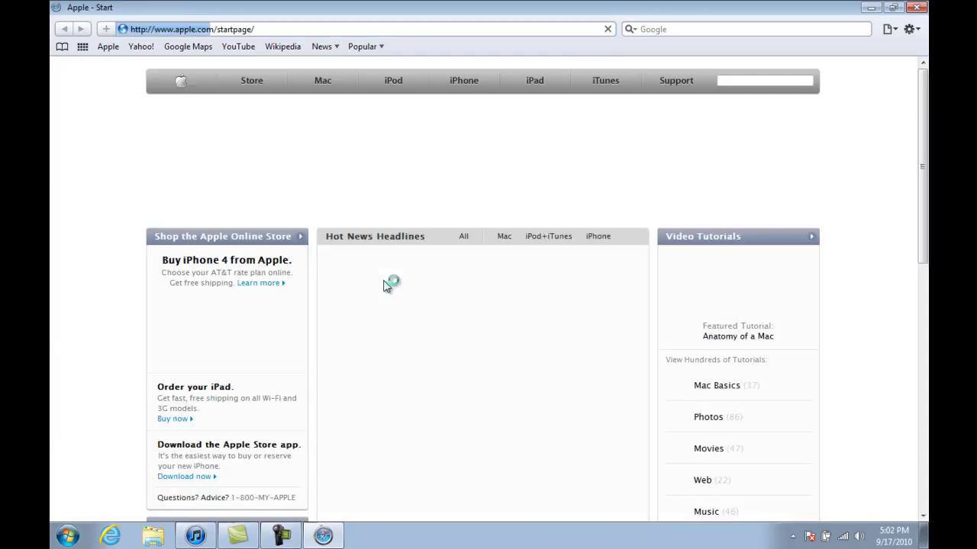
left_click(354, 31)
key("BackSpace")
type("googl")
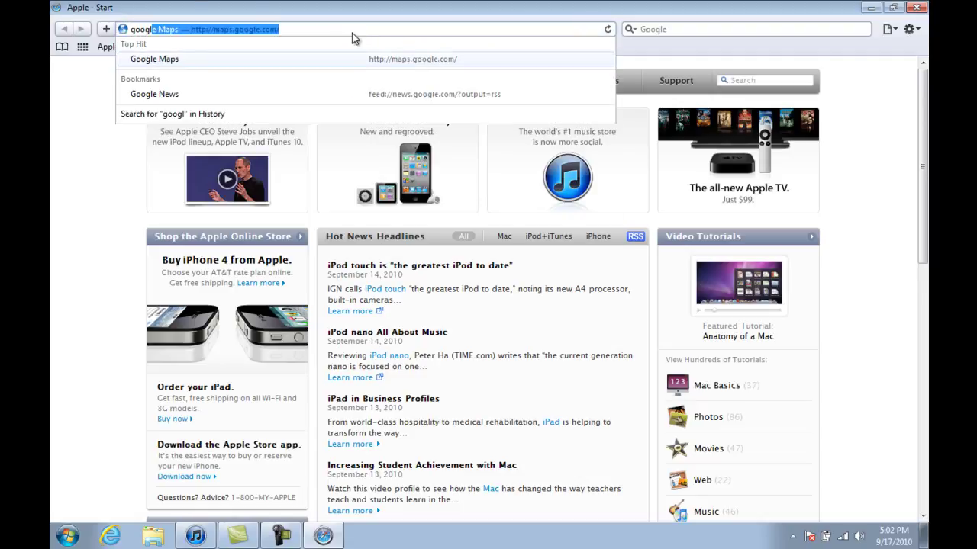
type("e.com")
key("Return")
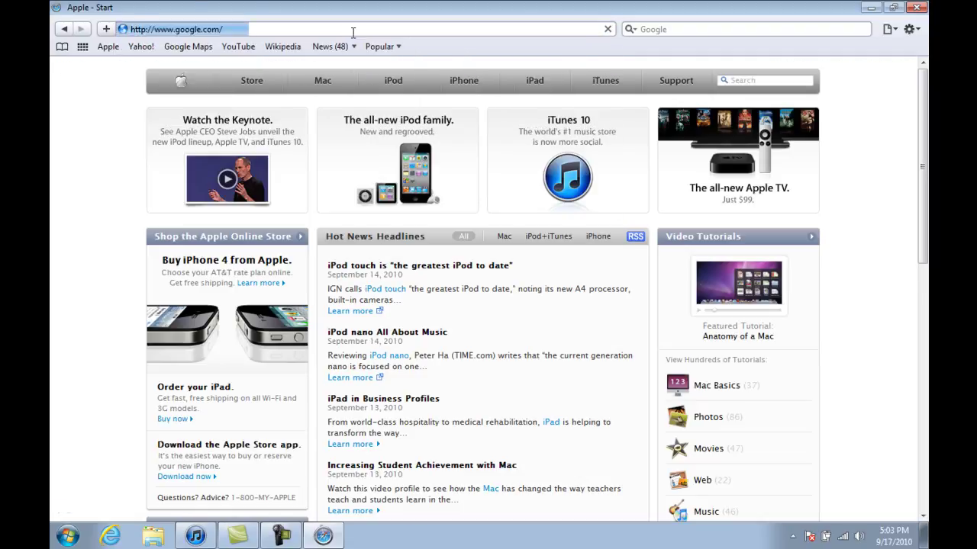
Search Google for "ipod touch firmware 4.0" and highlight part of the first result's web address.
type("ip")
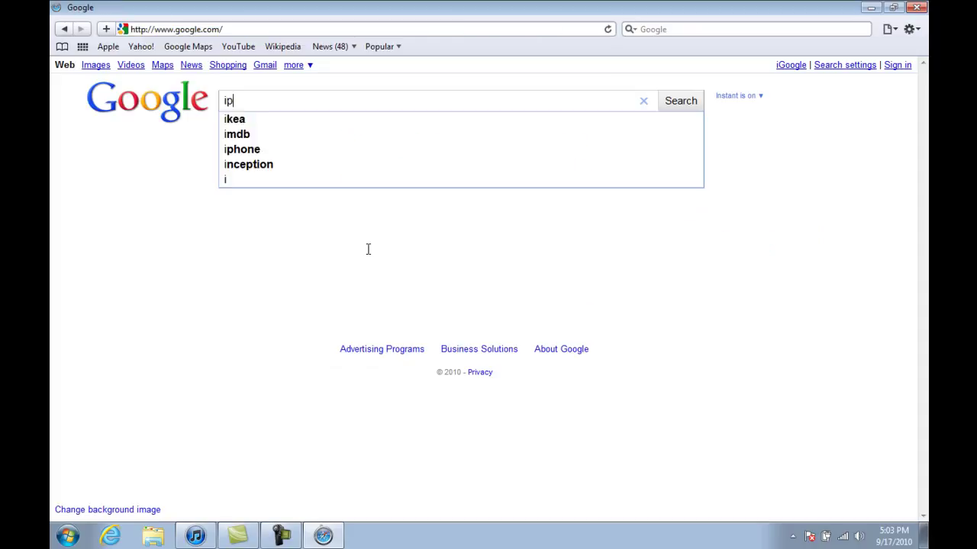
key("BackSpace")
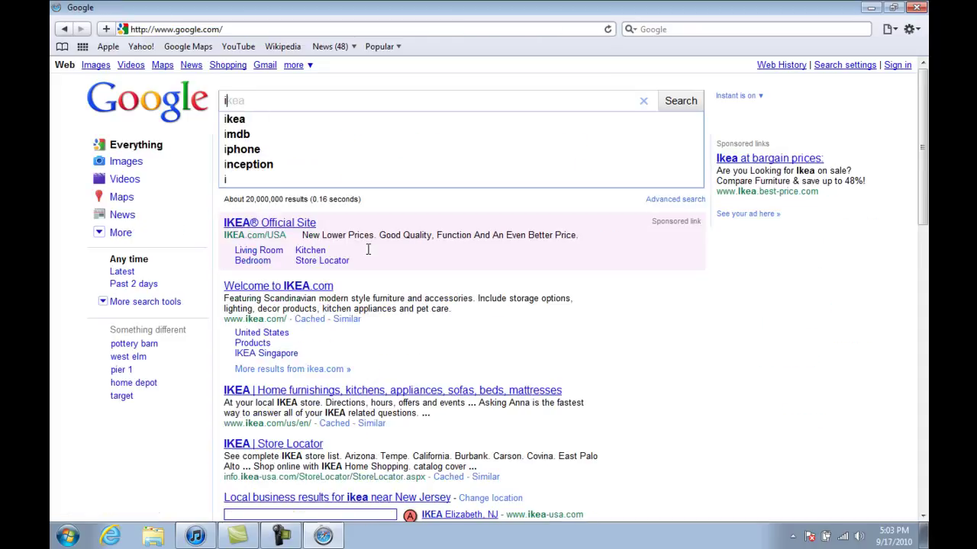
type("pod tou")
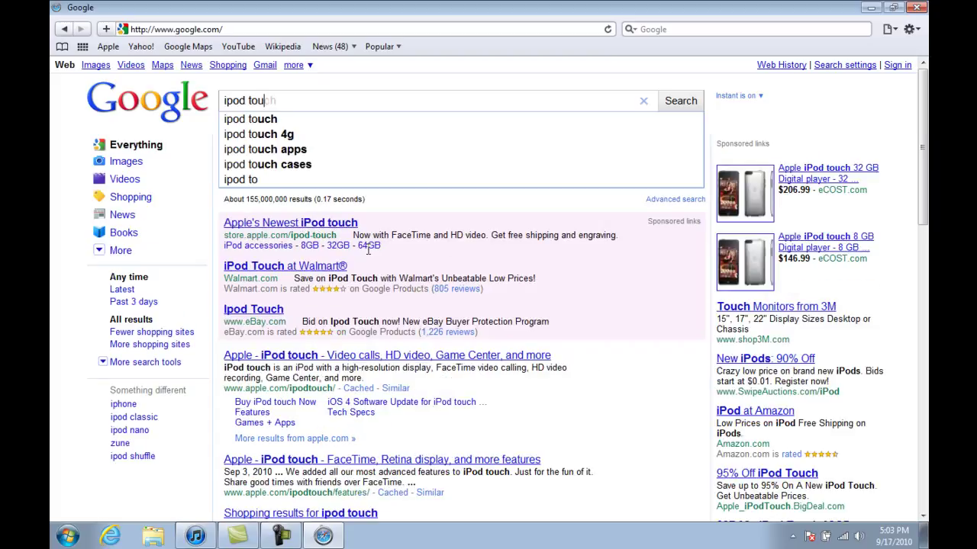
type("ch fir")
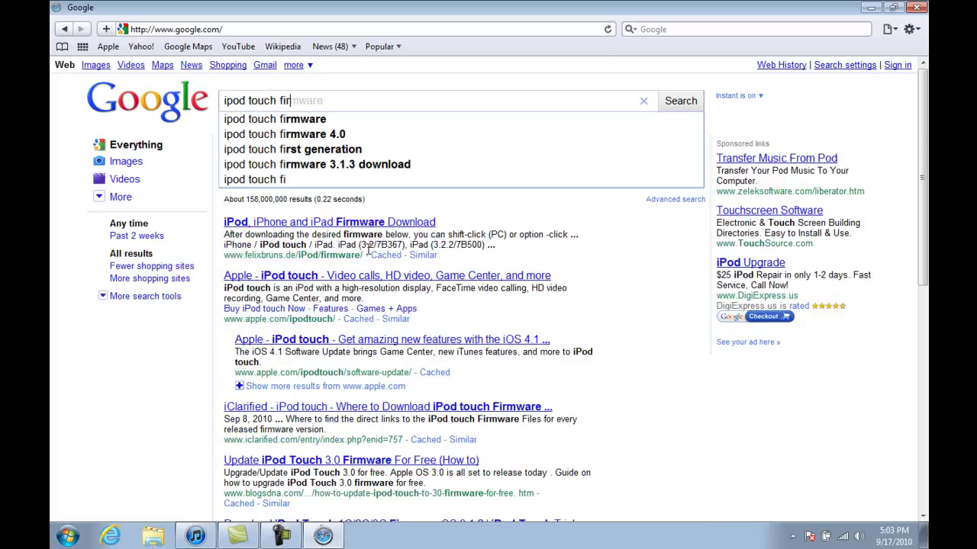
key("Down")
key("Down")
key("Return")
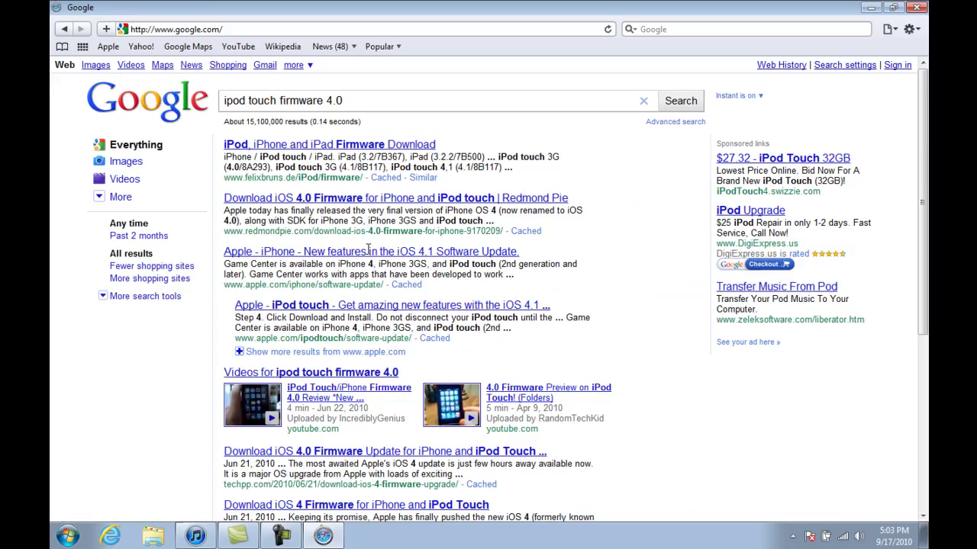
left_click_drag(256, 177, 309, 177)
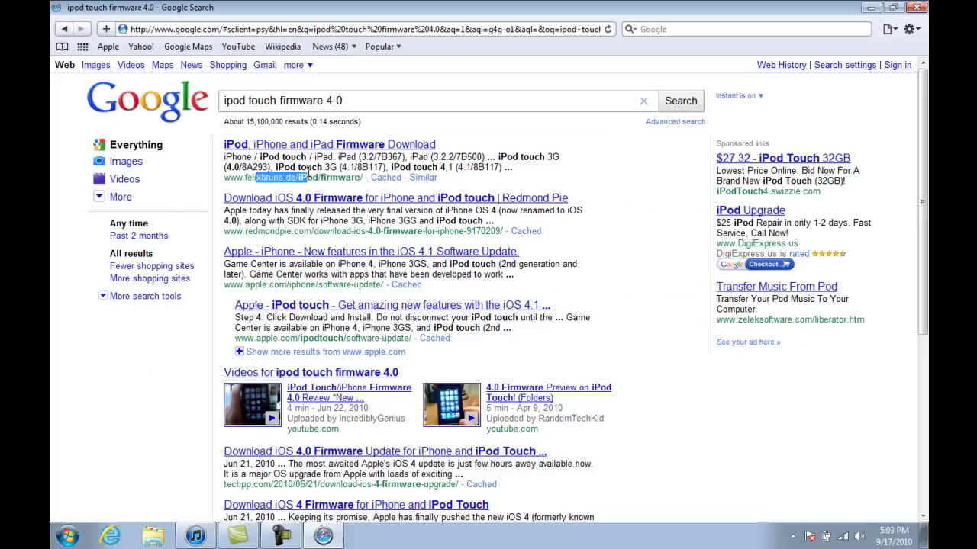
Open the felixbruns.de firmware result, then download and save the iPod touch 3G (3.1.3/7E18) firmware file.
left_click(306, 148)
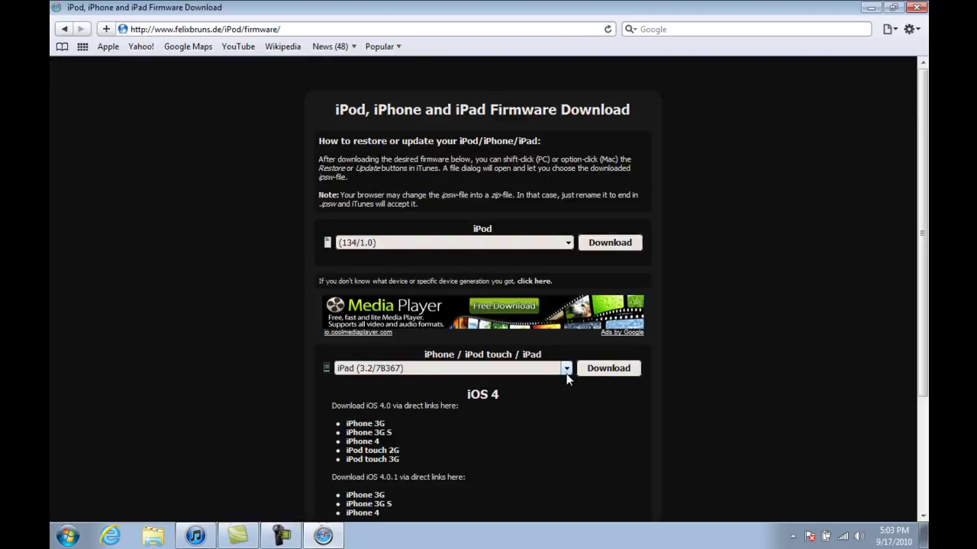
left_click(567, 369)
left_click_drag(566, 203, 569, 332)
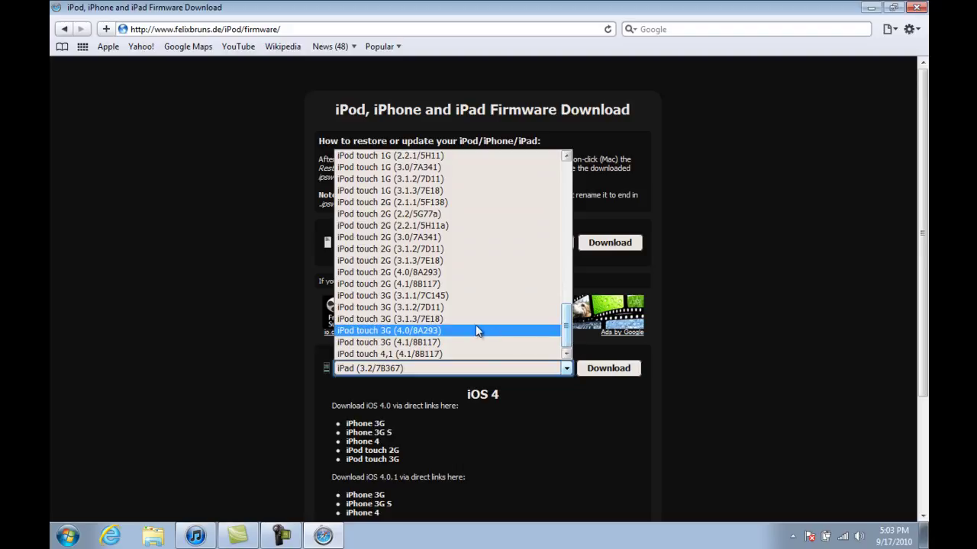
left_click(439, 319)
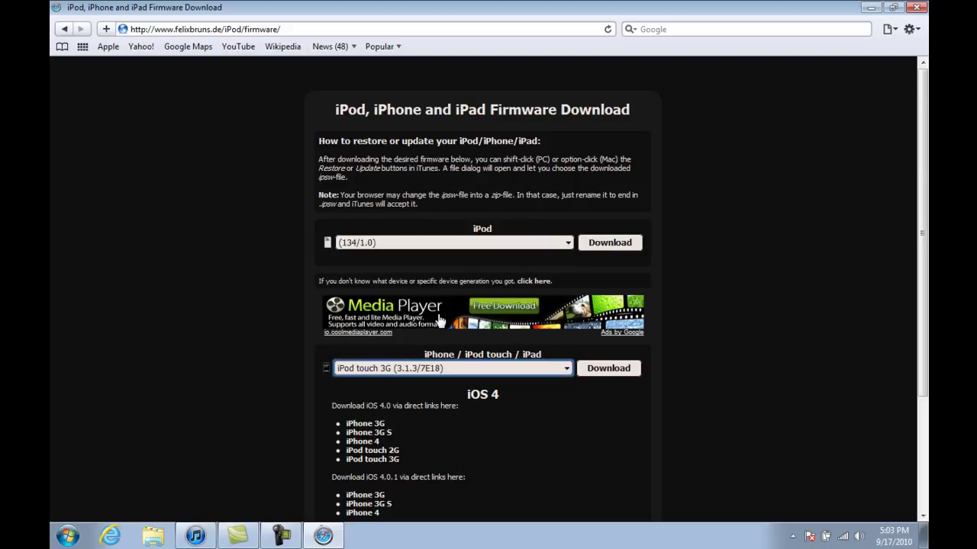
left_click(607, 370)
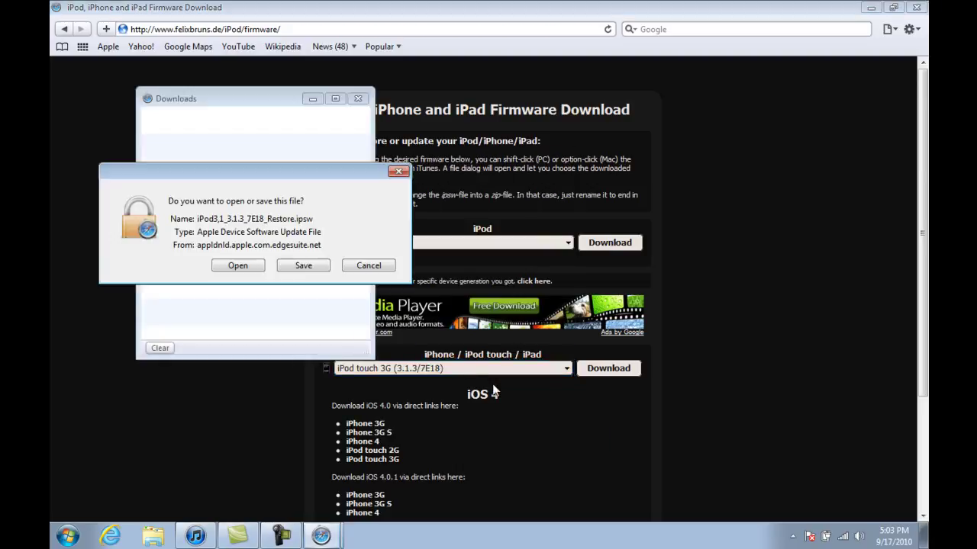
left_click(301, 269)
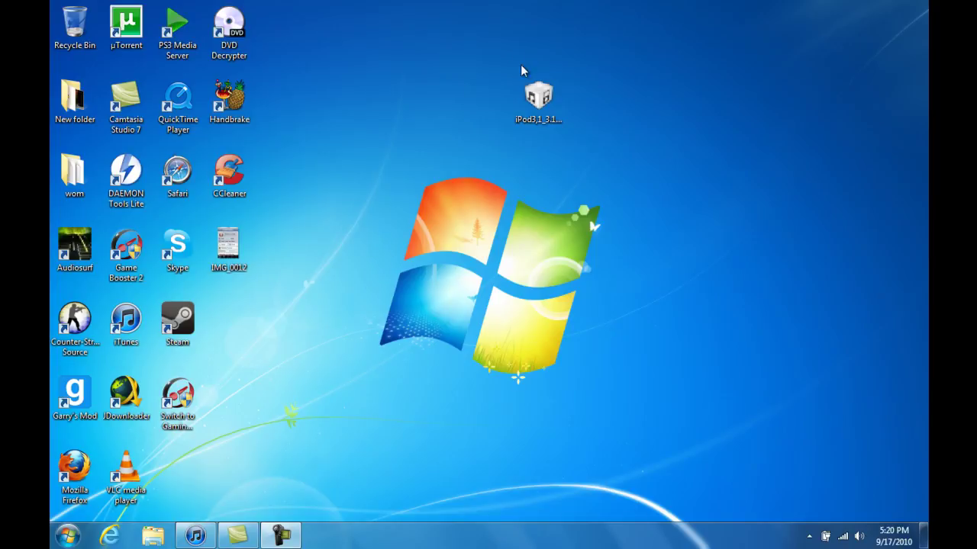
Switch to iTunes and restore the connected iPod from the firmware file iPod3,1_3.1.3_7E18_Restore on the Desktop.
left_click_drag(538, 98, 559, 169)
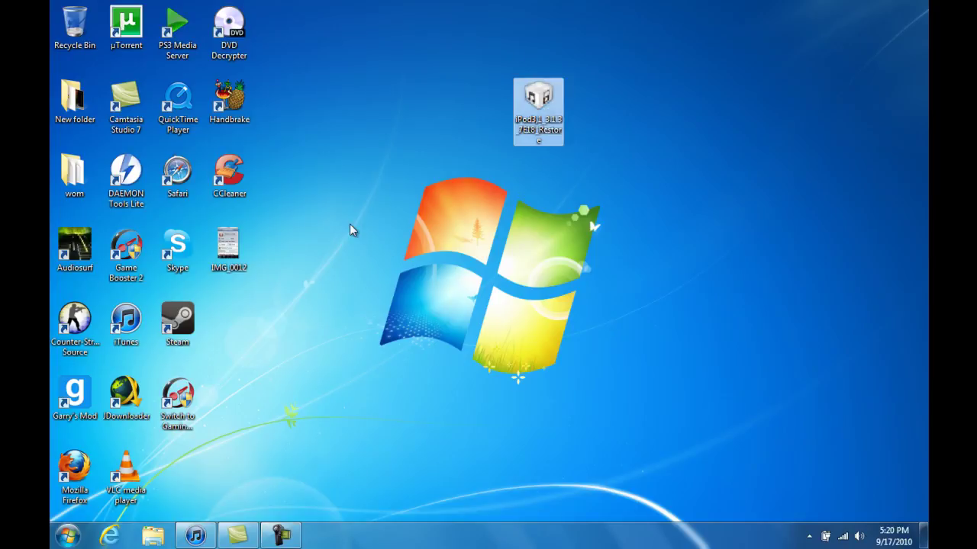
left_click(196, 536)
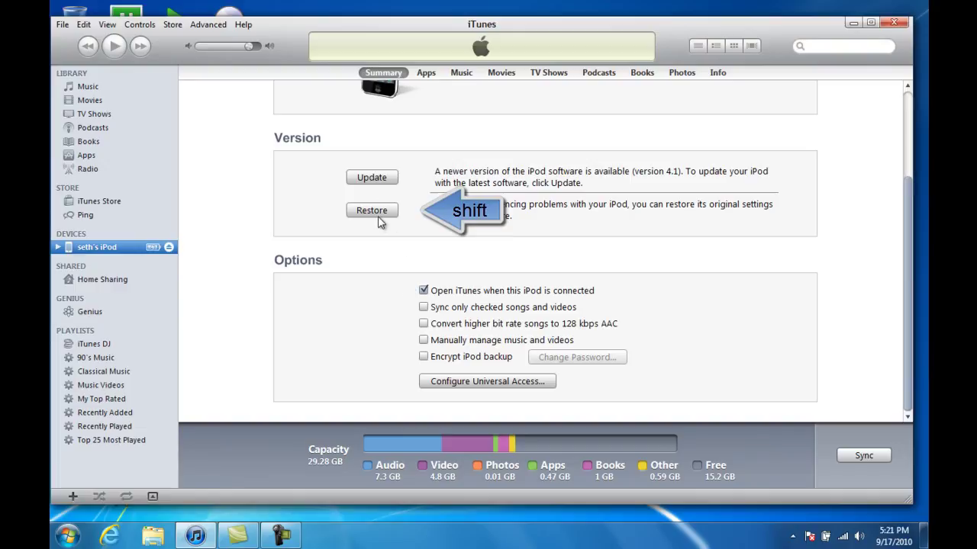
key("shift")
left_click(371, 211, "shift")
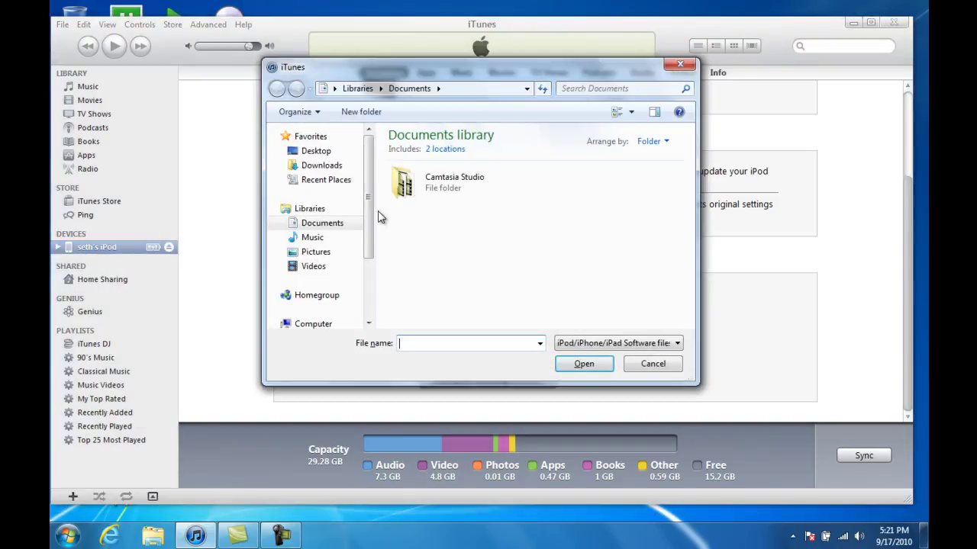
left_click(322, 152)
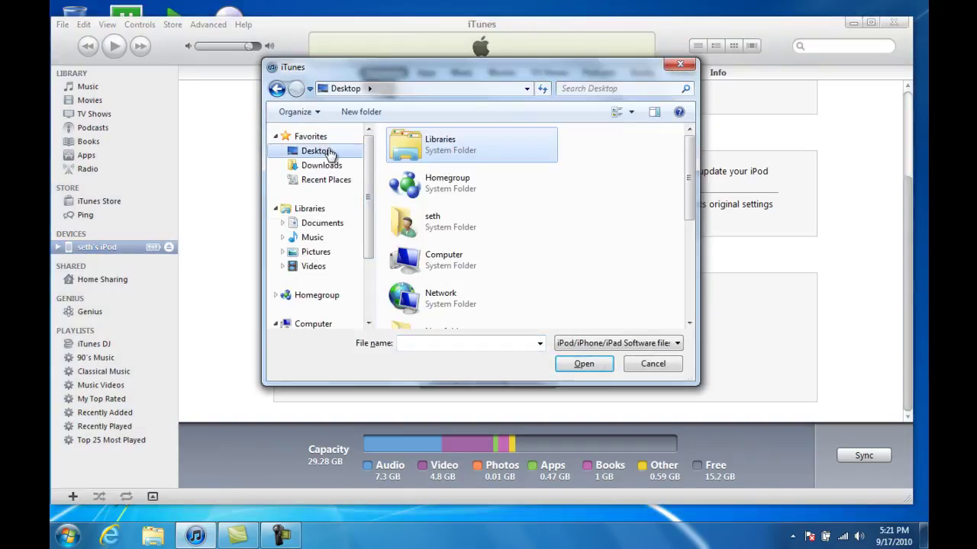
left_click_drag(689, 180, 692, 289)
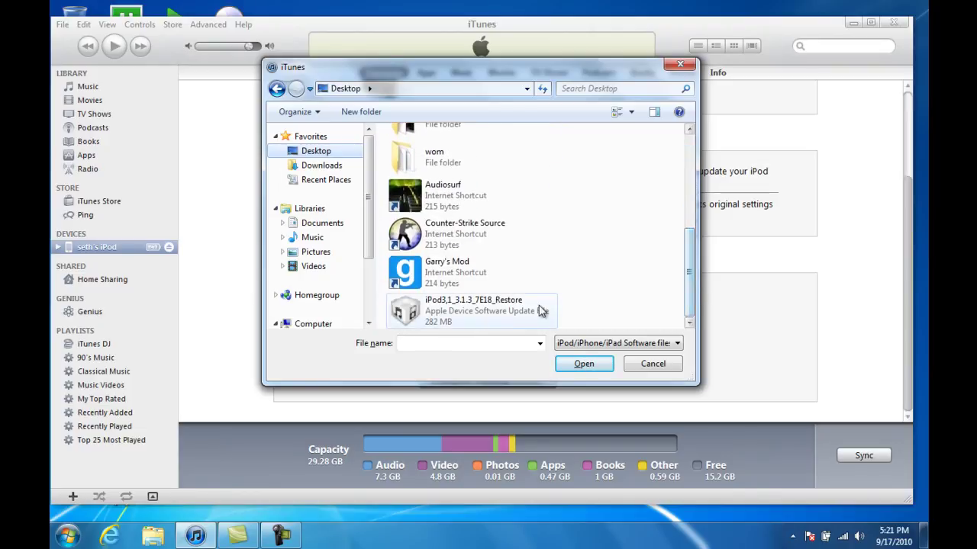
left_click(502, 316)
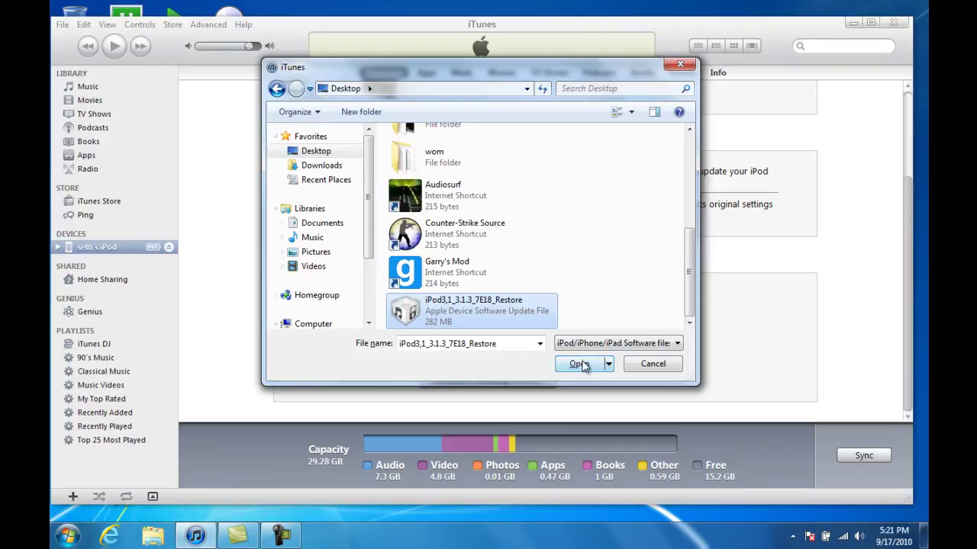
left_click(579, 364)
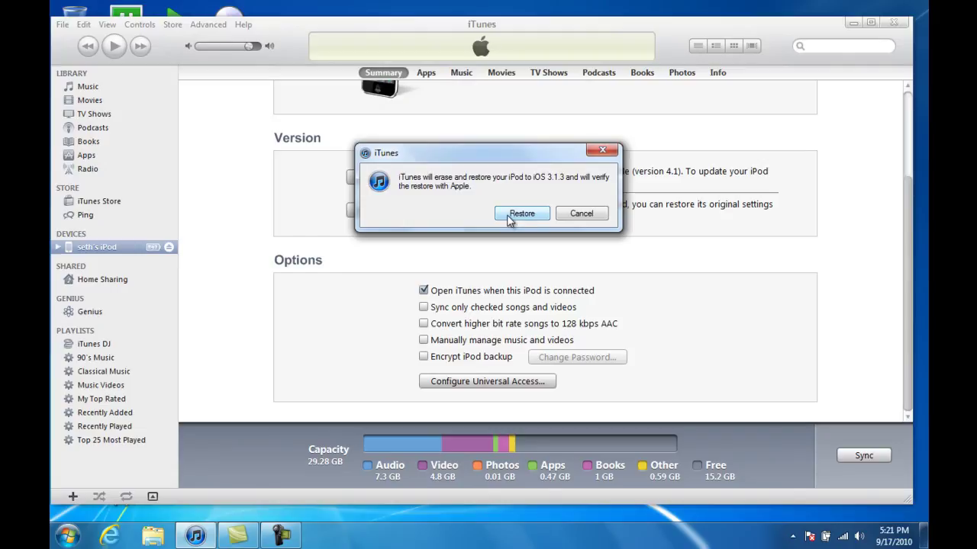
left_click(523, 216)
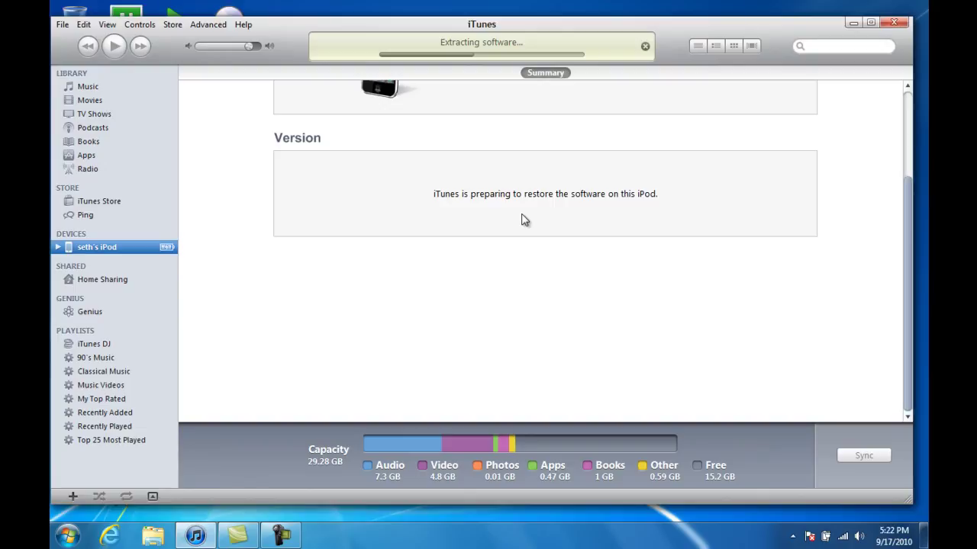
left_click(282, 535)
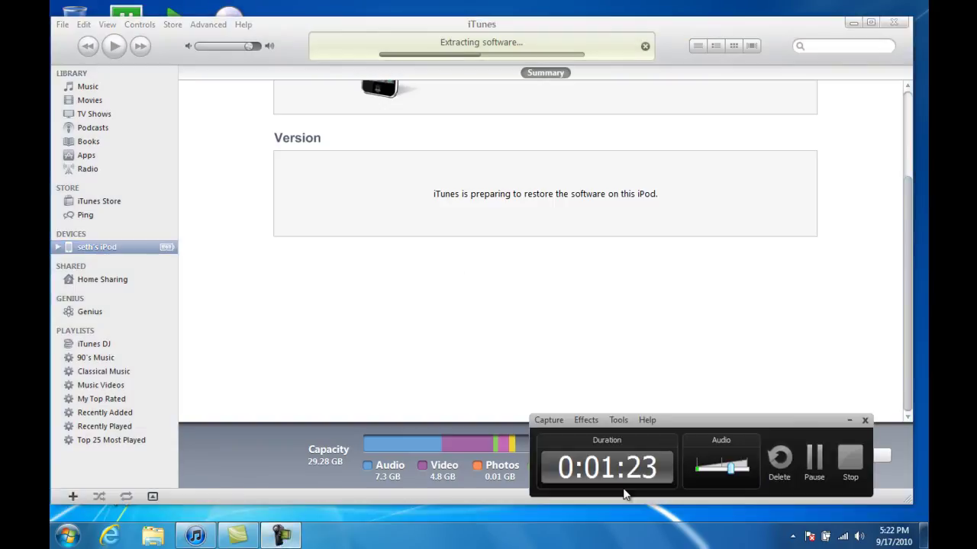